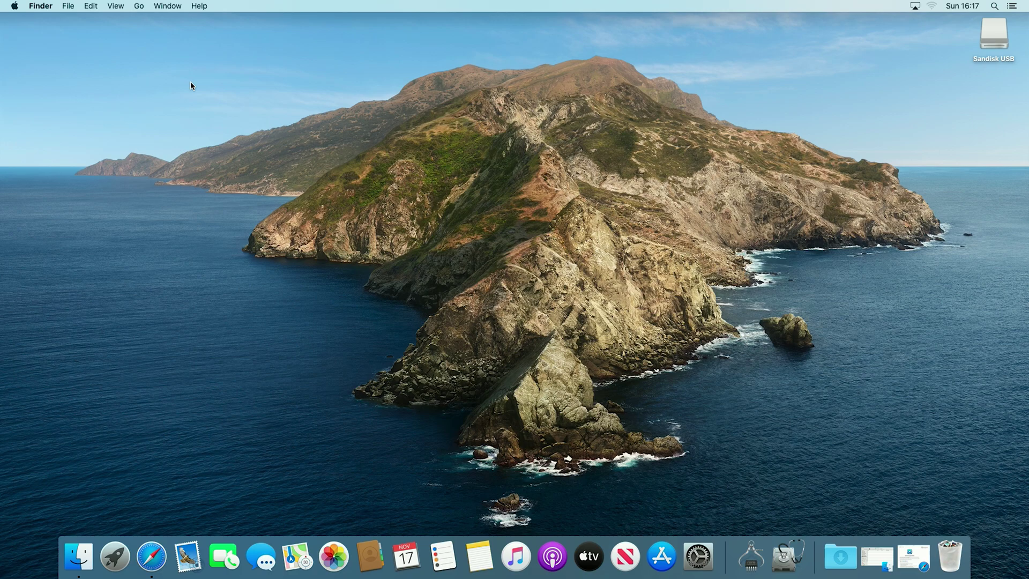
Download the 691 MB OpenCore-Patcher-GUI.app.zip asset from the 2.1.2 release on GitHub.
click(151, 557)
scroll(489, 179, down, 1)
scroll(417, 252, up, 15)
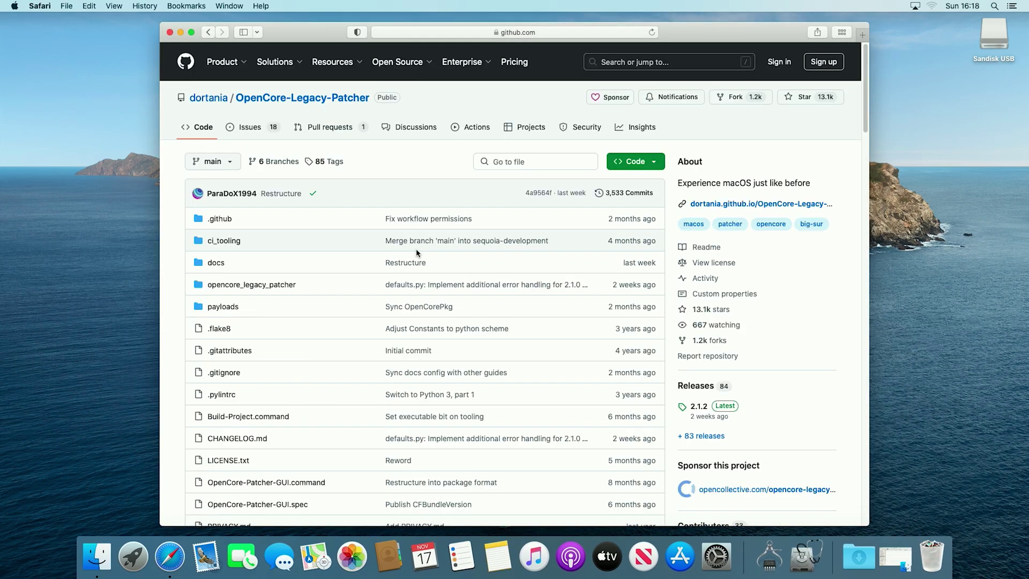
scroll(657, 309, down, 3)
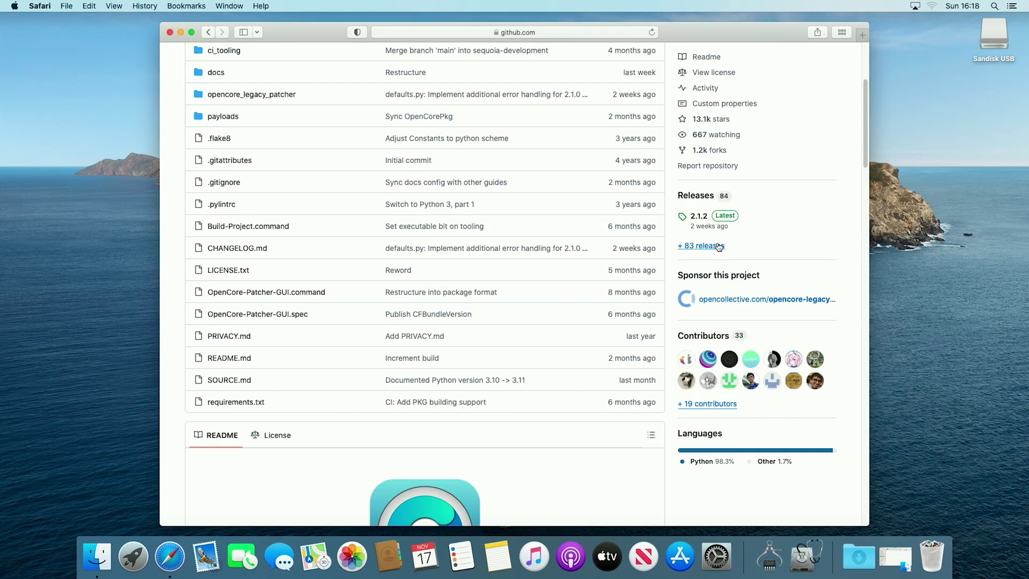
click(693, 198)
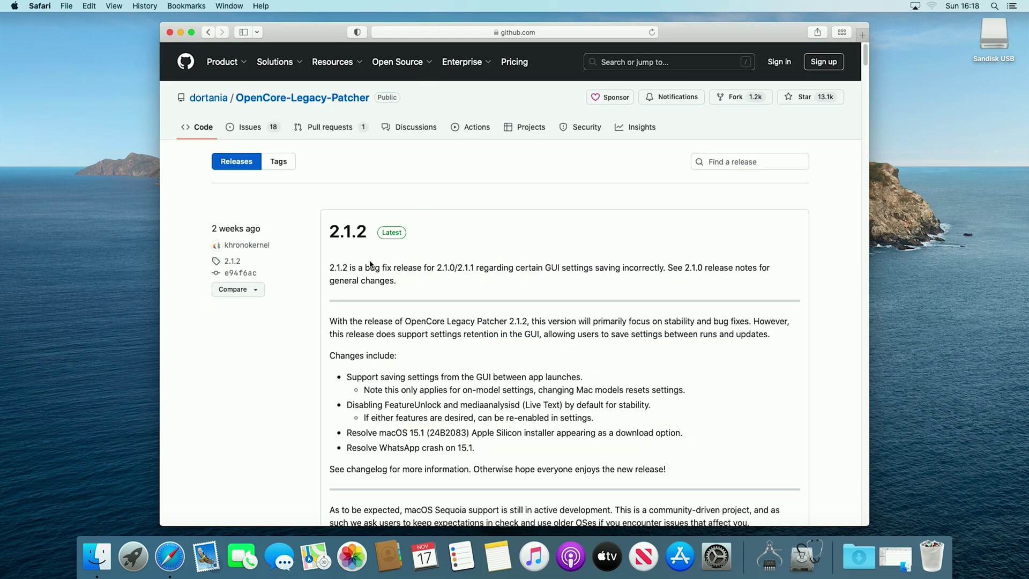
scroll(370, 263, down, 12)
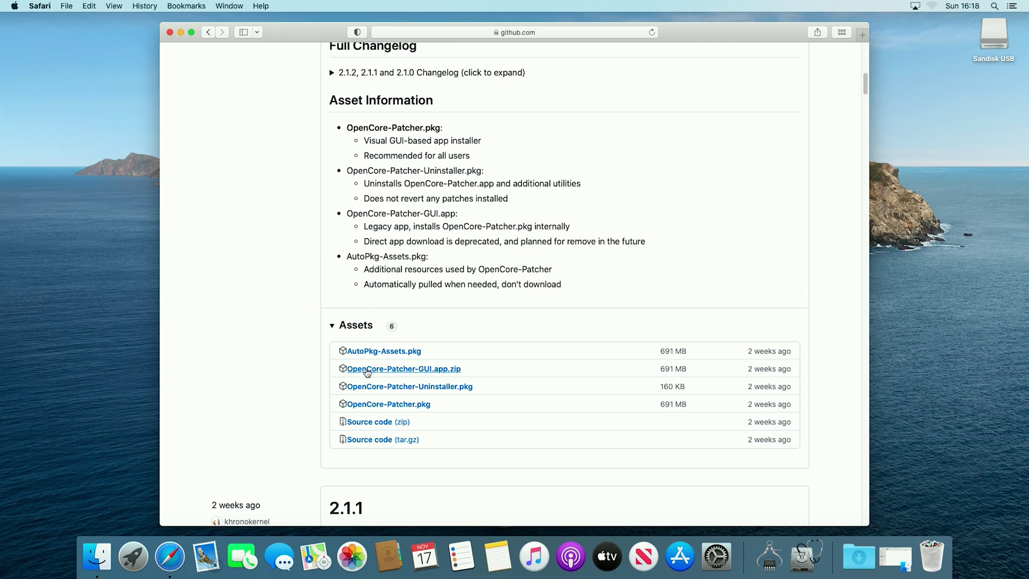
click(439, 371)
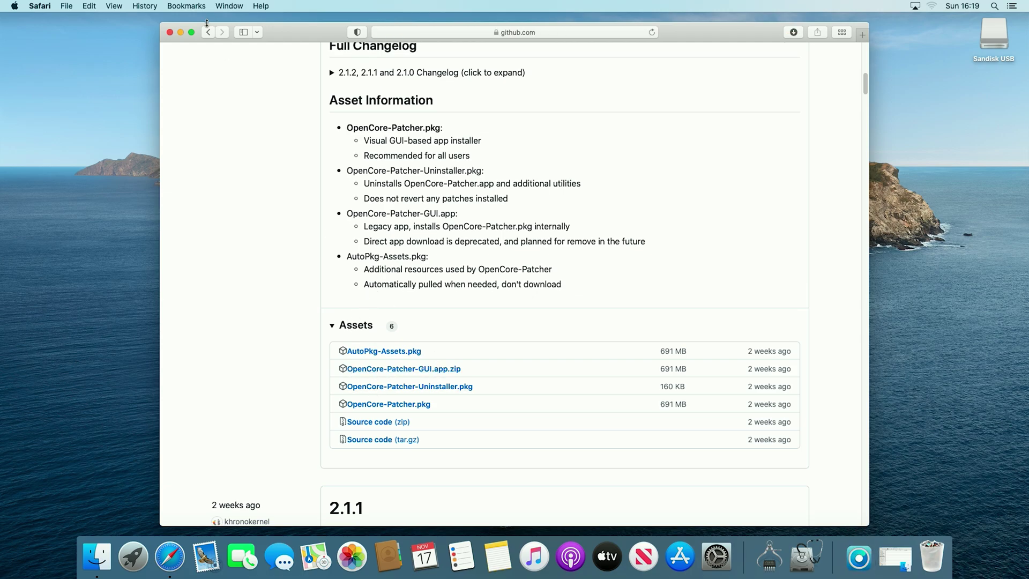
Launch OpenCore-Patcher from Downloads, approve opening it and authorise with the administrator password.
click(183, 33)
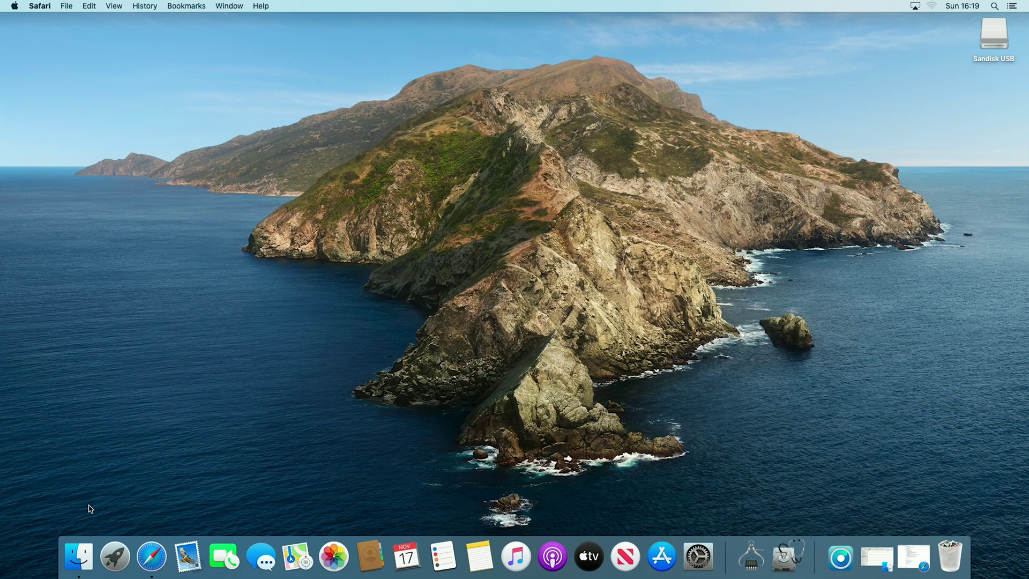
click(81, 557)
double_click(472, 133)
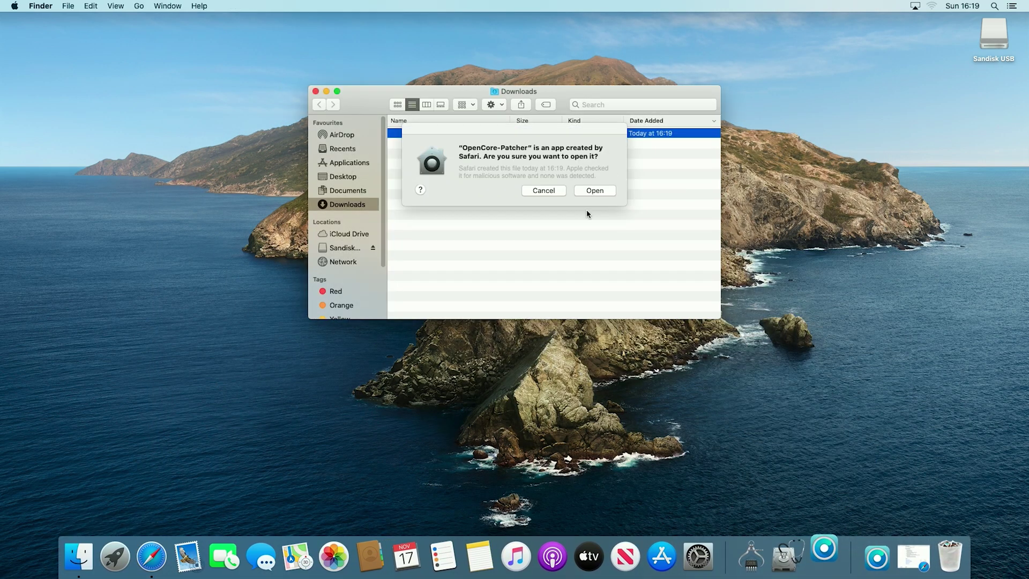
click(601, 188)
text(********)
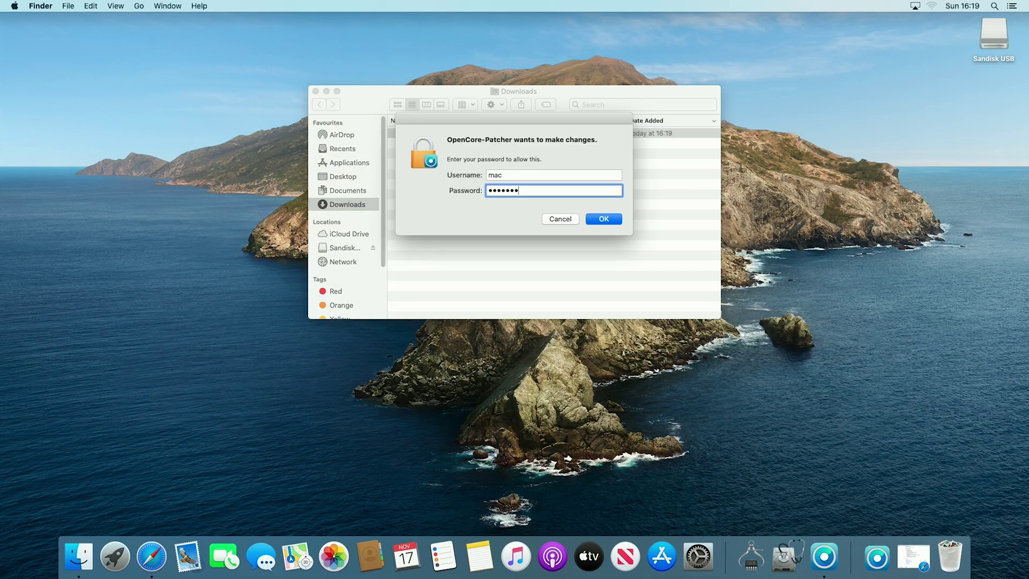
key(Return)
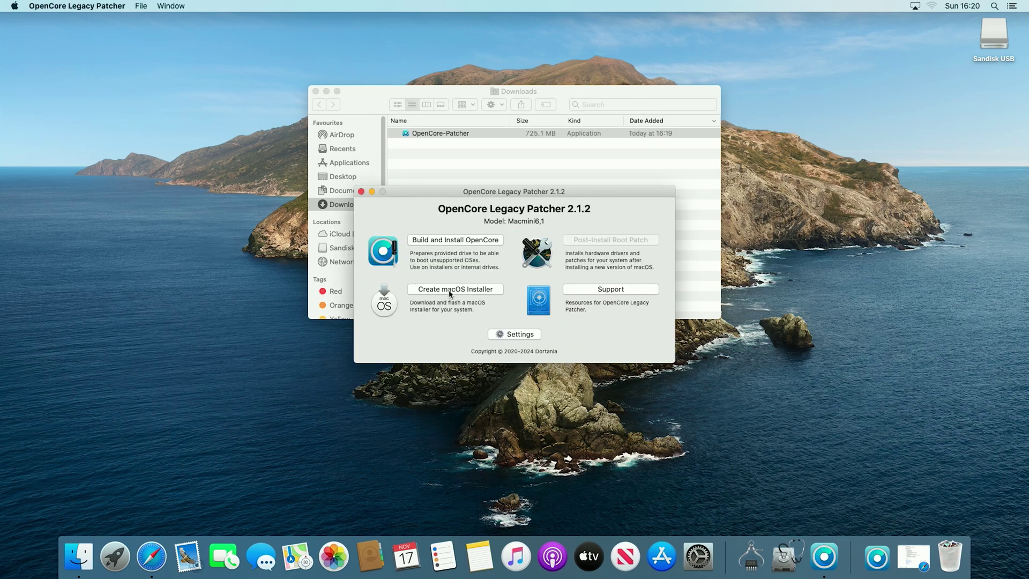
Download the macOS Sequoia 15.1 (24B83) installer through Create macOS Installer.
click(449, 293)
click(511, 225)
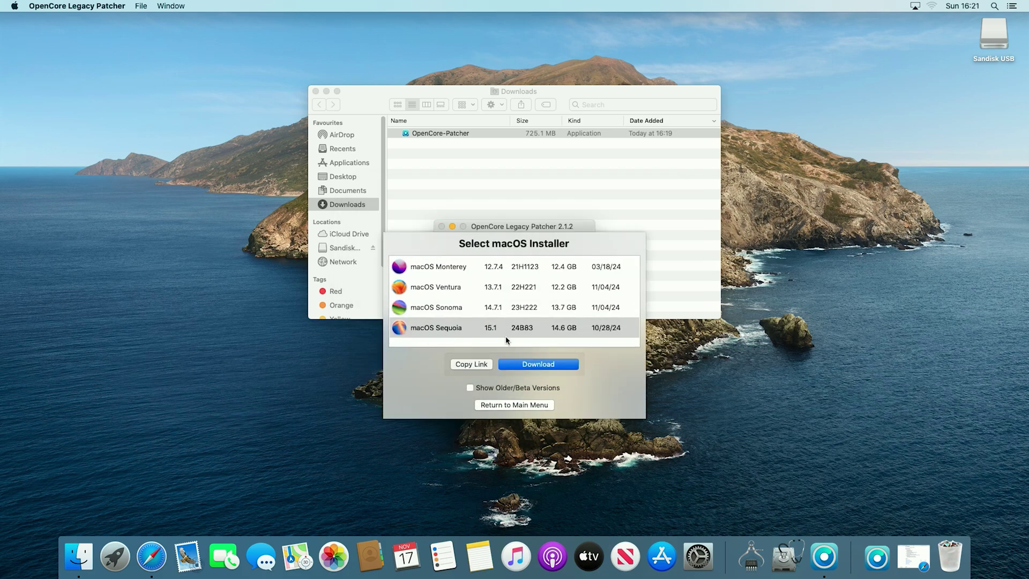
click(538, 365)
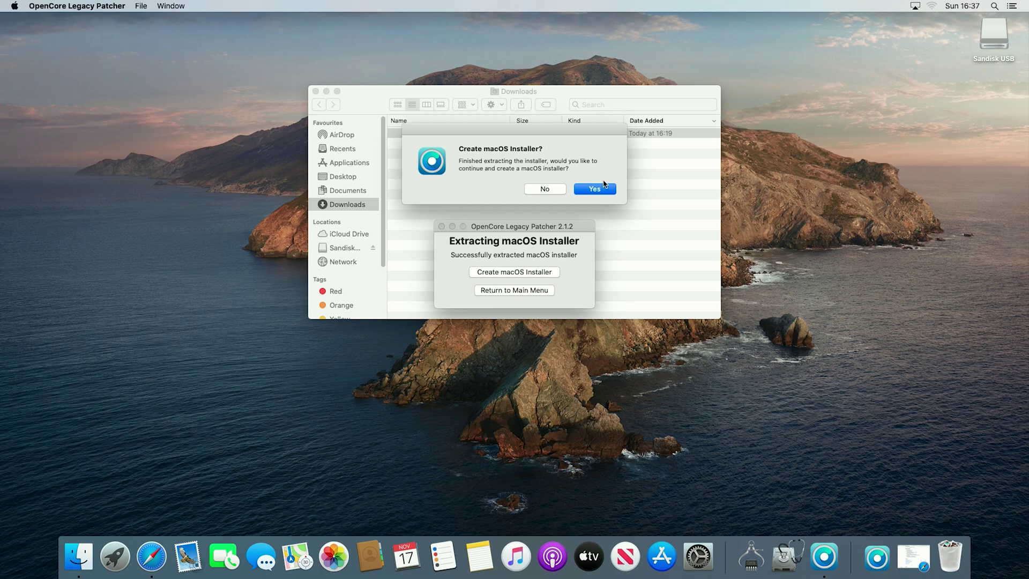
Write the Install macOS Sequoia 15.1 installer to the erased 128 GB Extreme Pro drive (disk2).
click(600, 190)
click(543, 288)
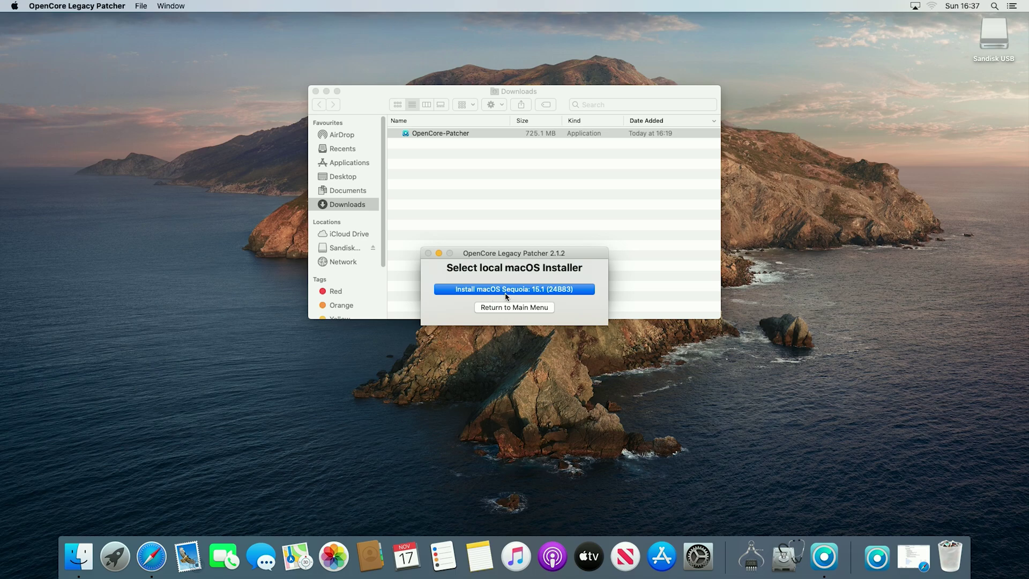
click(505, 295)
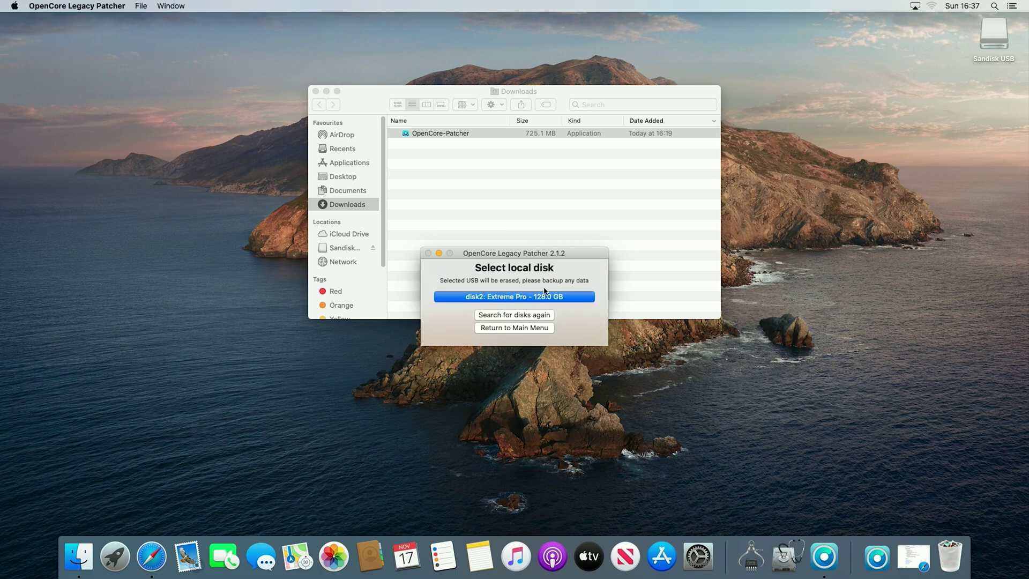
click(508, 298)
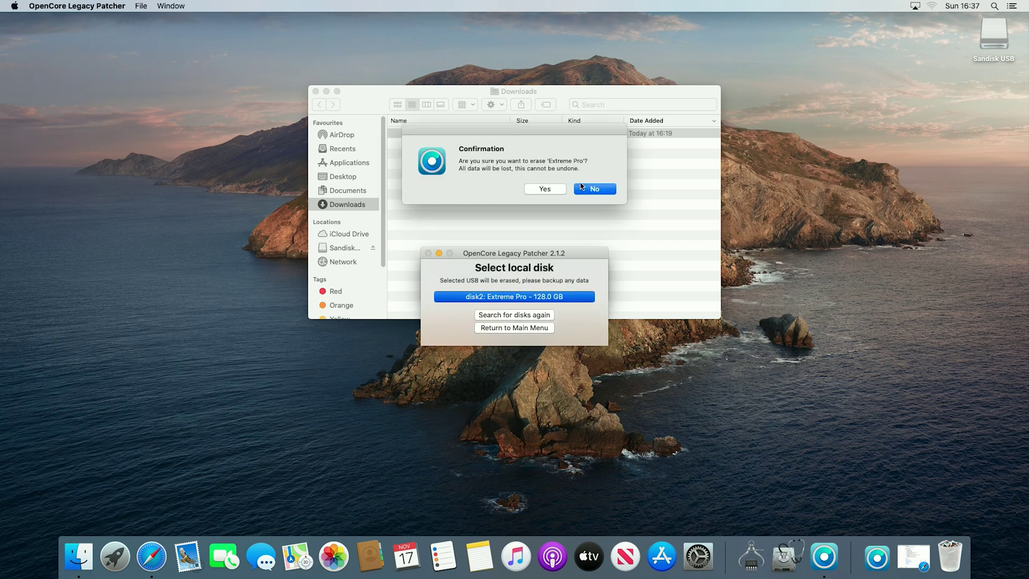
click(540, 190)
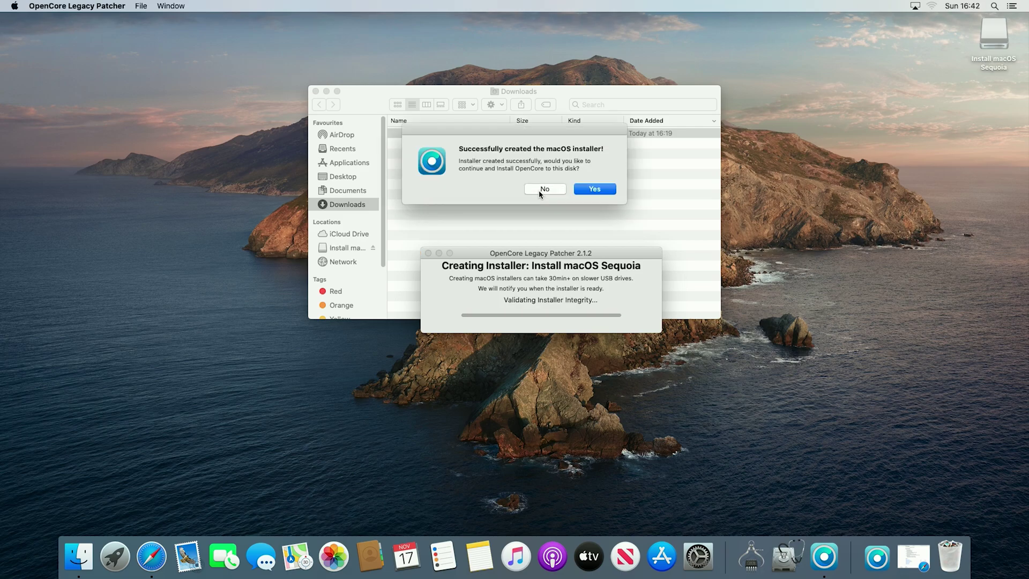
Install the built OpenCore onto the disk0s1 EFI partition of internal disk0.
click(589, 192)
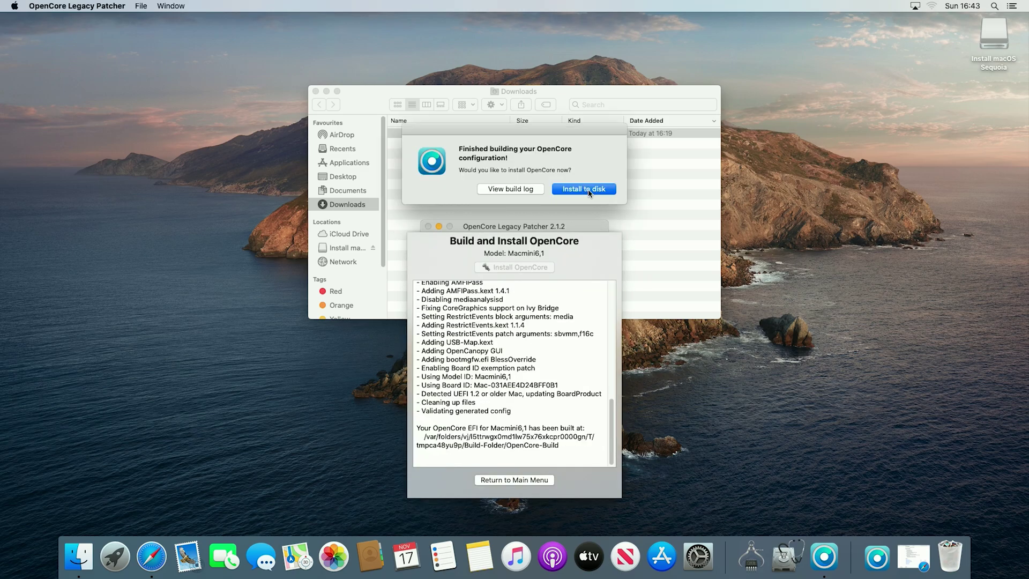
click(588, 190)
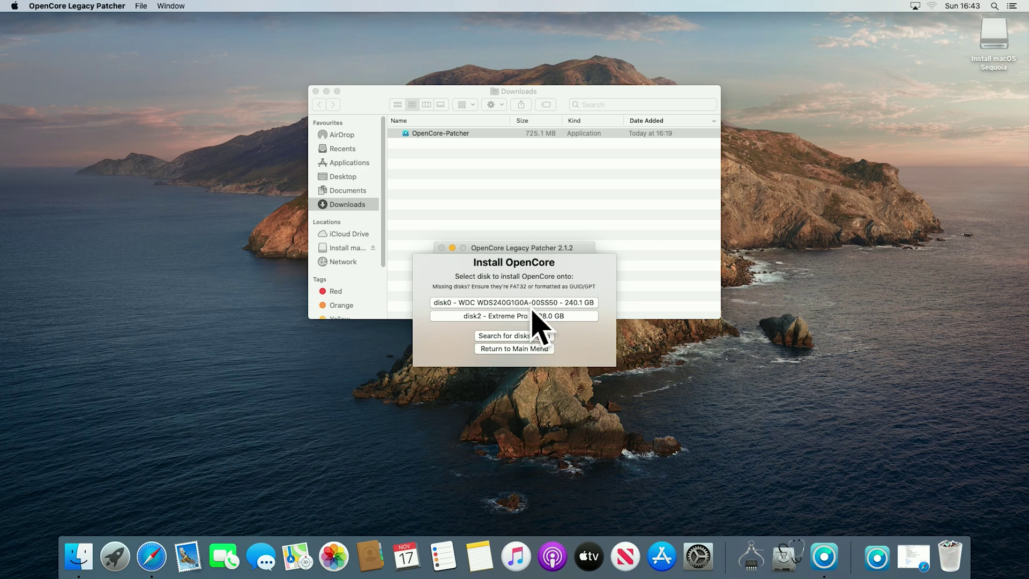
click(504, 303)
click(523, 288)
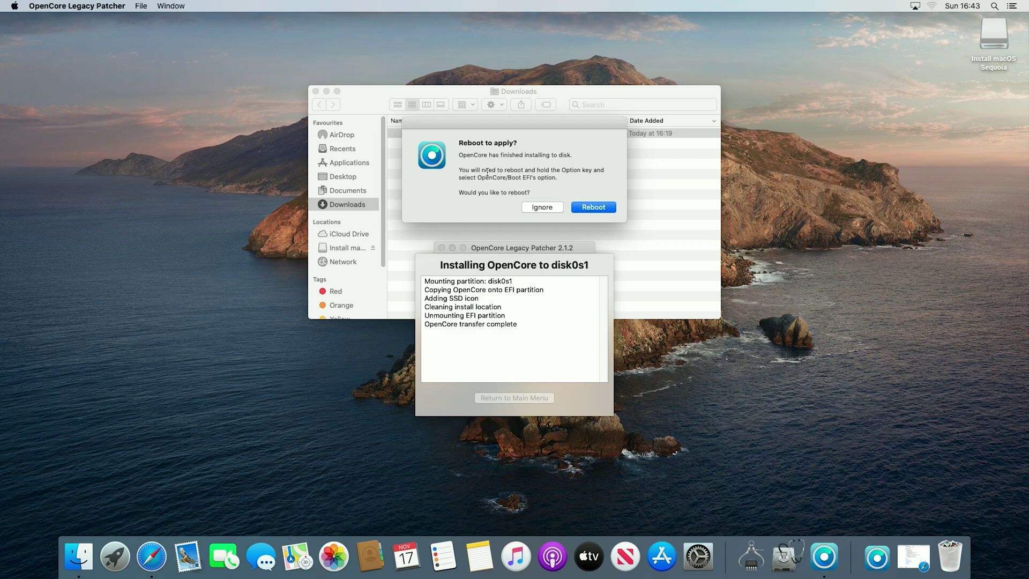
drag(488, 170, 571, 170)
click(571, 170)
Reboot the Mac and start Install macOS Sequoia from Recovery, continuing to the licence.
click(602, 210)
click(602, 209)
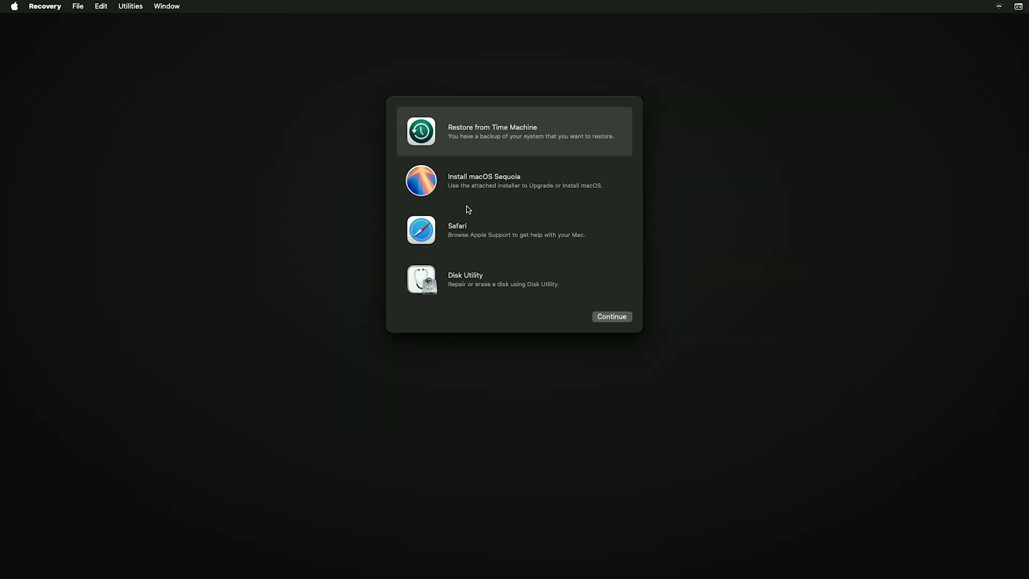
click(464, 187)
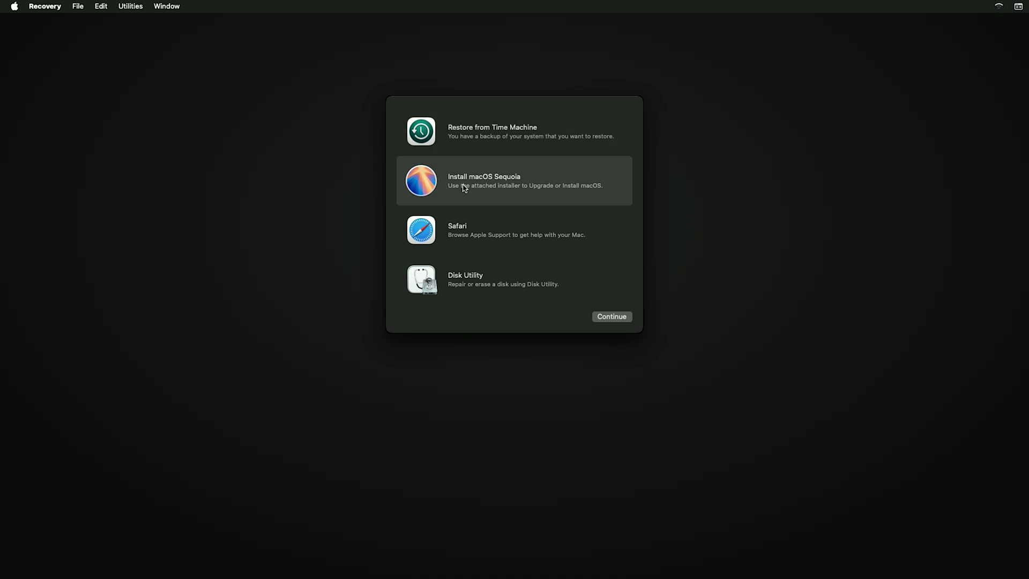
click(601, 319)
click(507, 384)
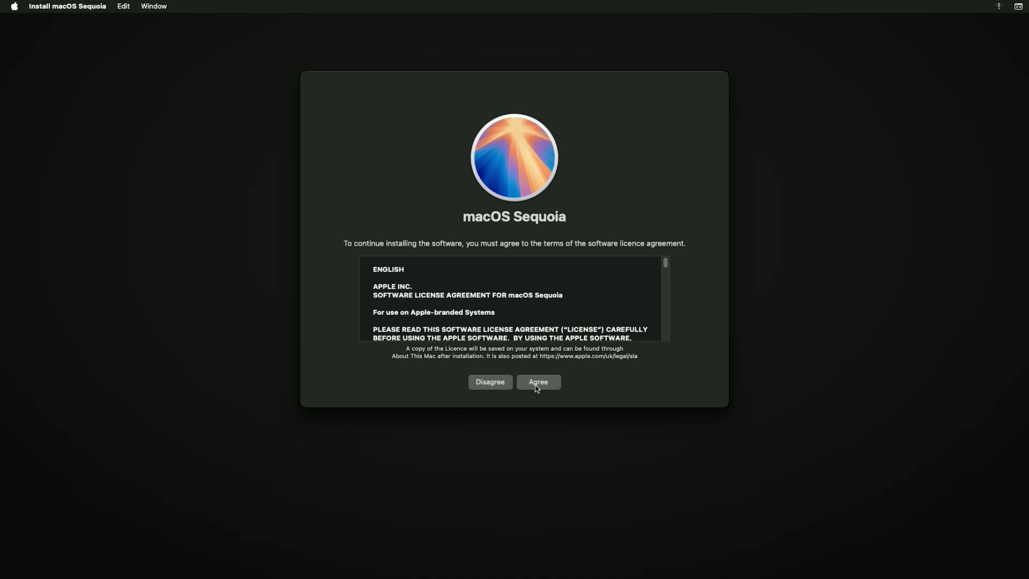
Agree to the Sequoia licence and install macOS onto Macintosh SSD.
click(537, 388)
click(551, 284)
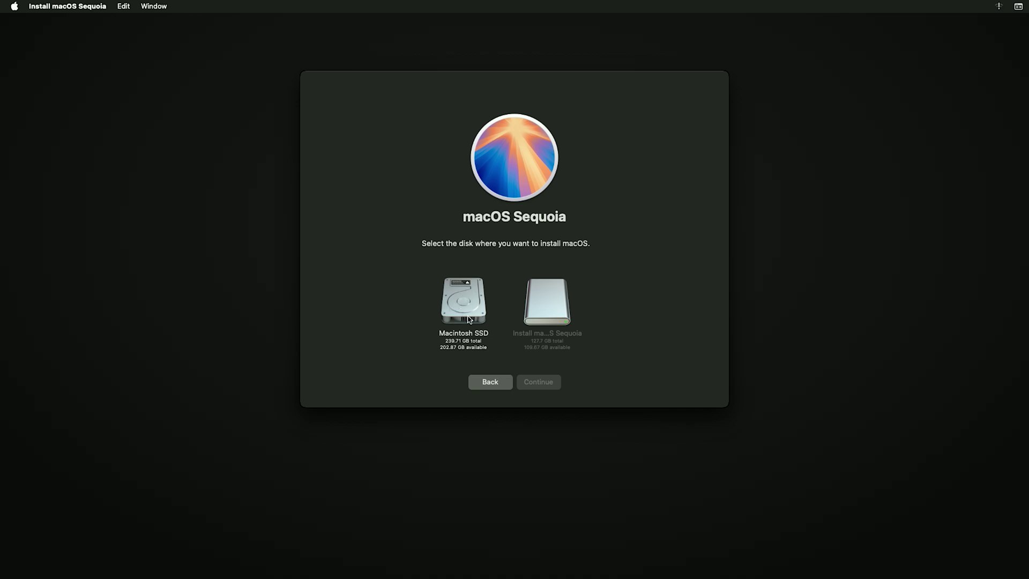
click(465, 315)
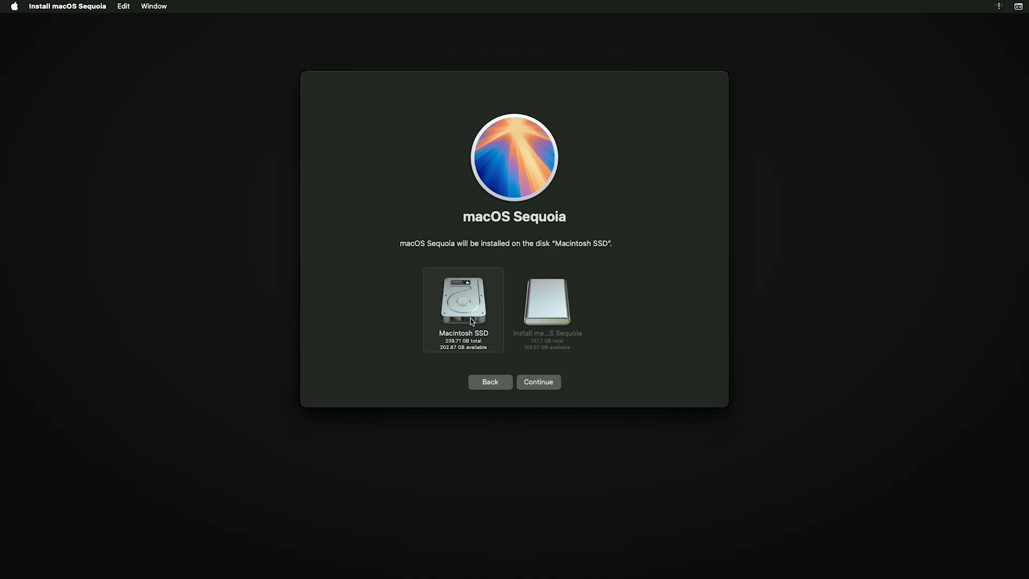
click(540, 383)
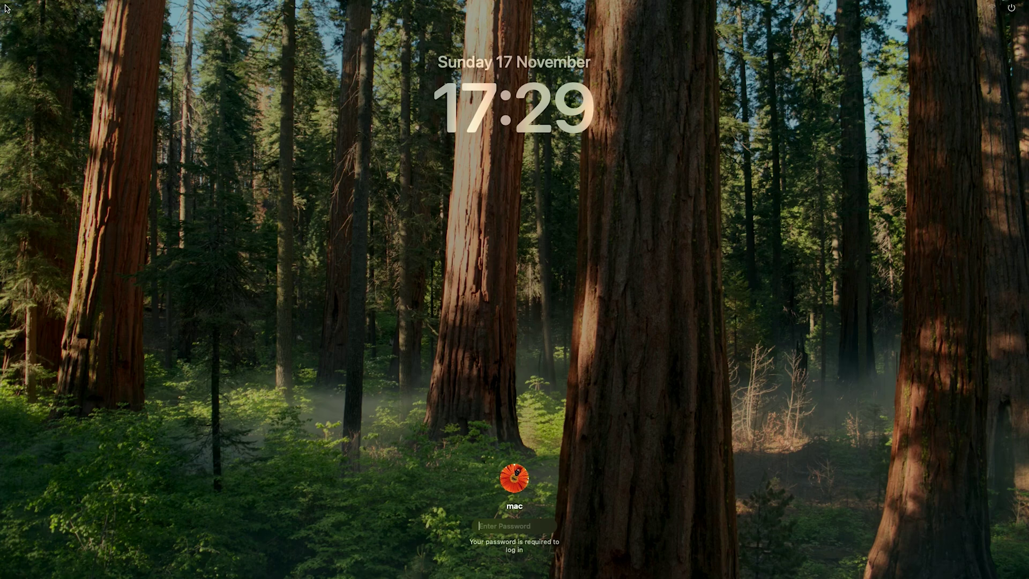
Log in with the account password and close System Settings after confirming 15.1 (24B83) is up to date.
text(****)
key(Return)
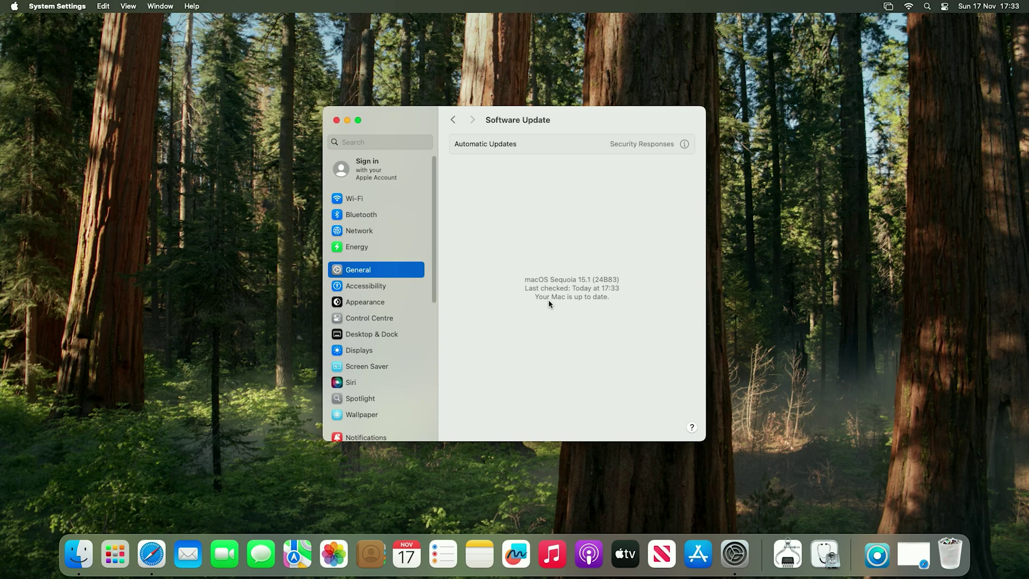
click(337, 120)
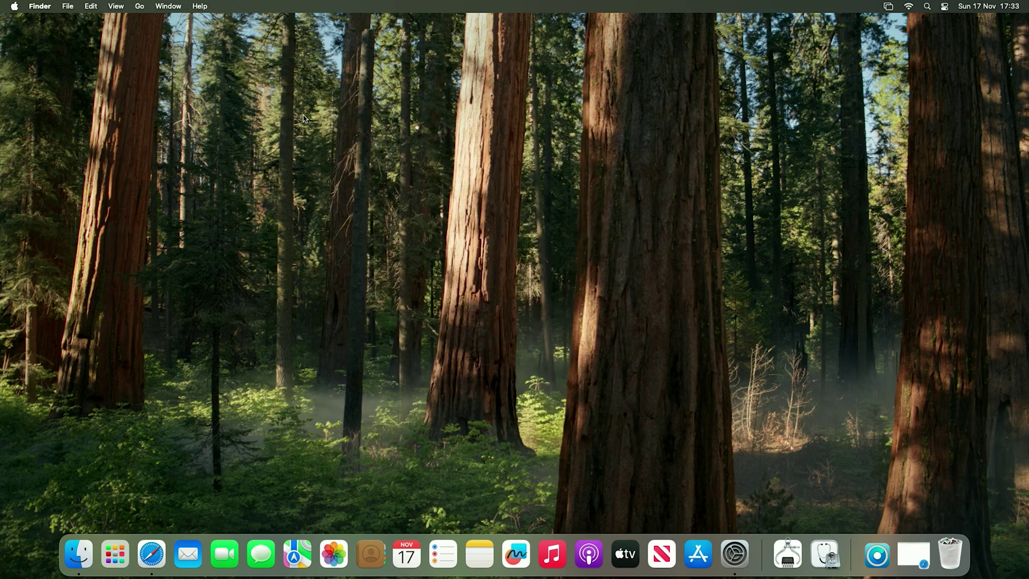
Boot macOS Sequoia from the Macintosh SSD entry in the OpenCore picker.
click(14, 7)
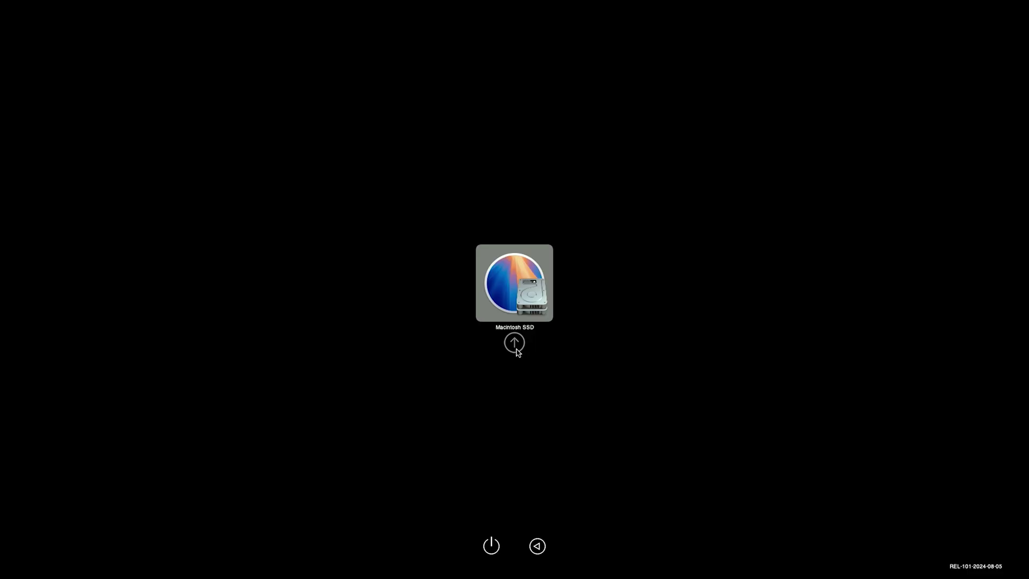